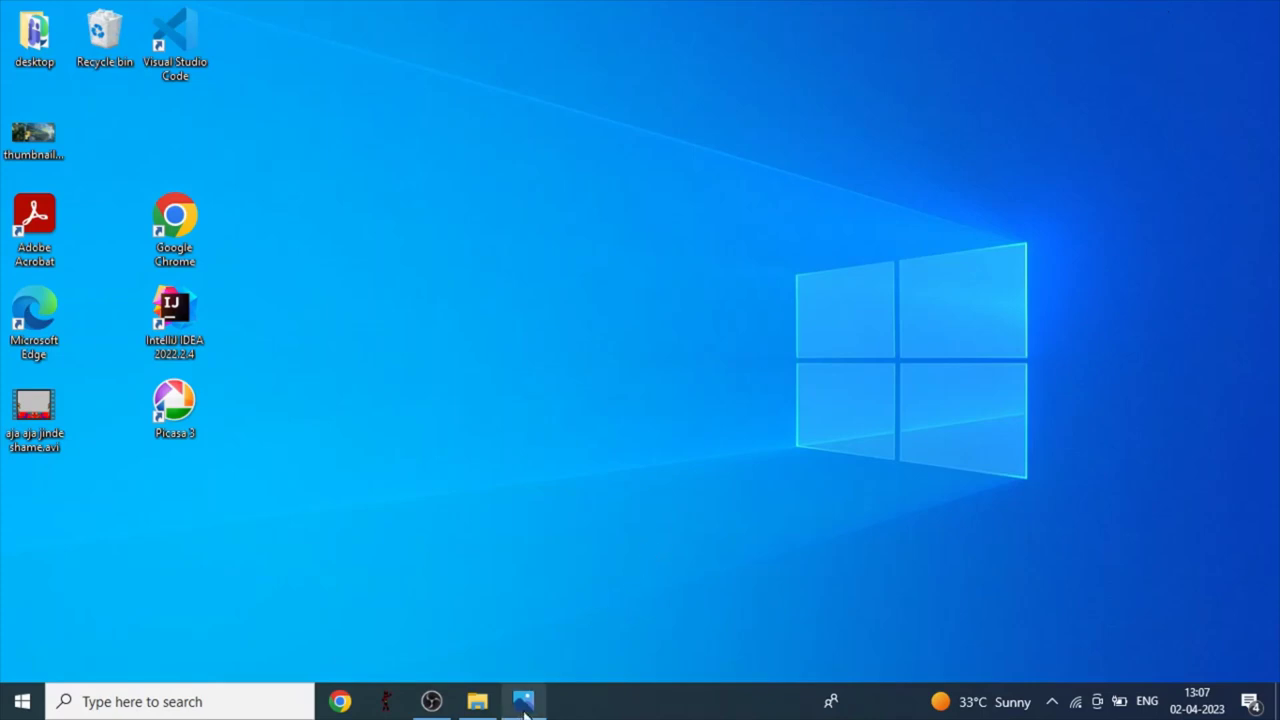
# Step: Restore the Microsoft Photos window from the taskbar to reach the Video Editor home
pyautogui.moveTo(524, 706)
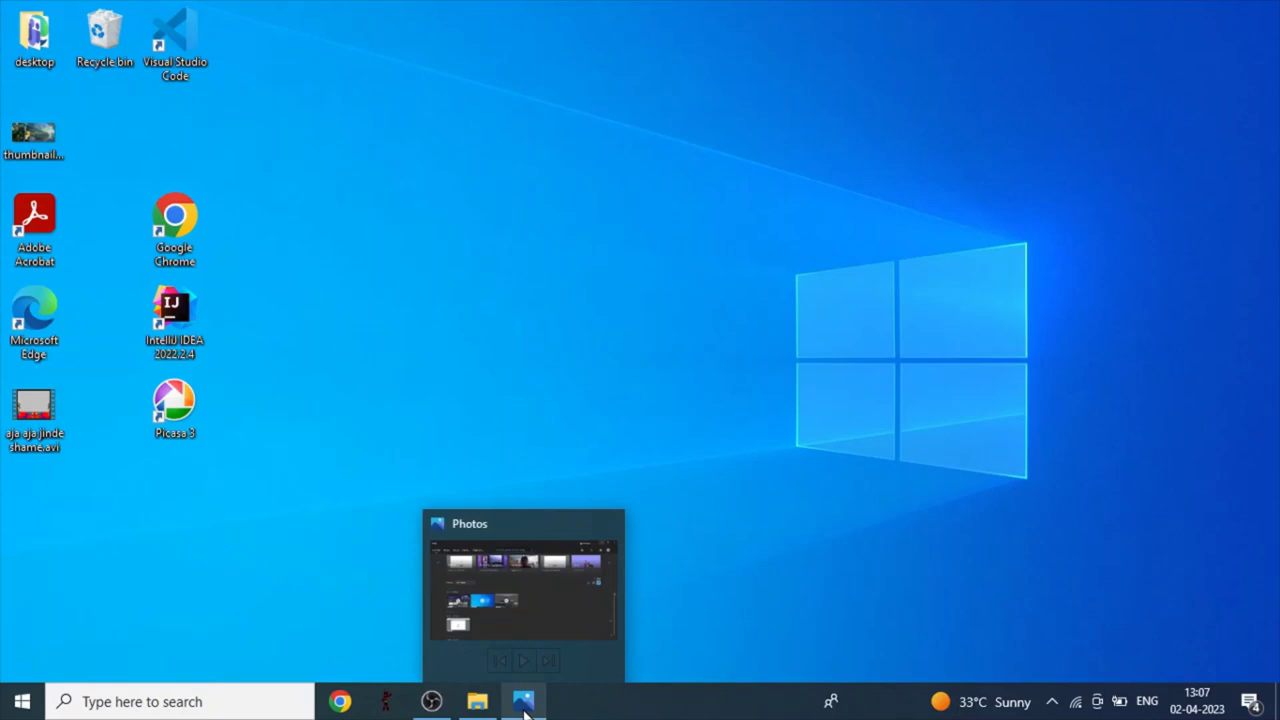
pyautogui.click(524, 704)
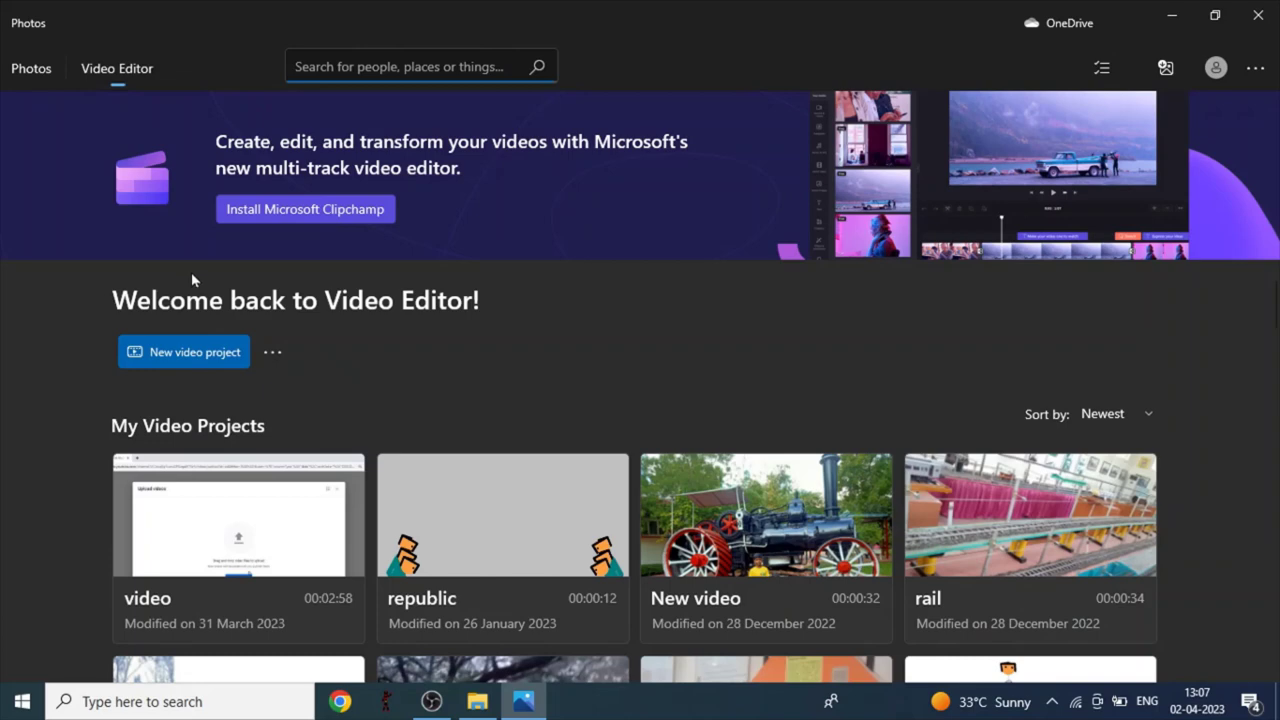
# Step: Create a new video project and name it 'sample video'
pyautogui.click(204, 356)
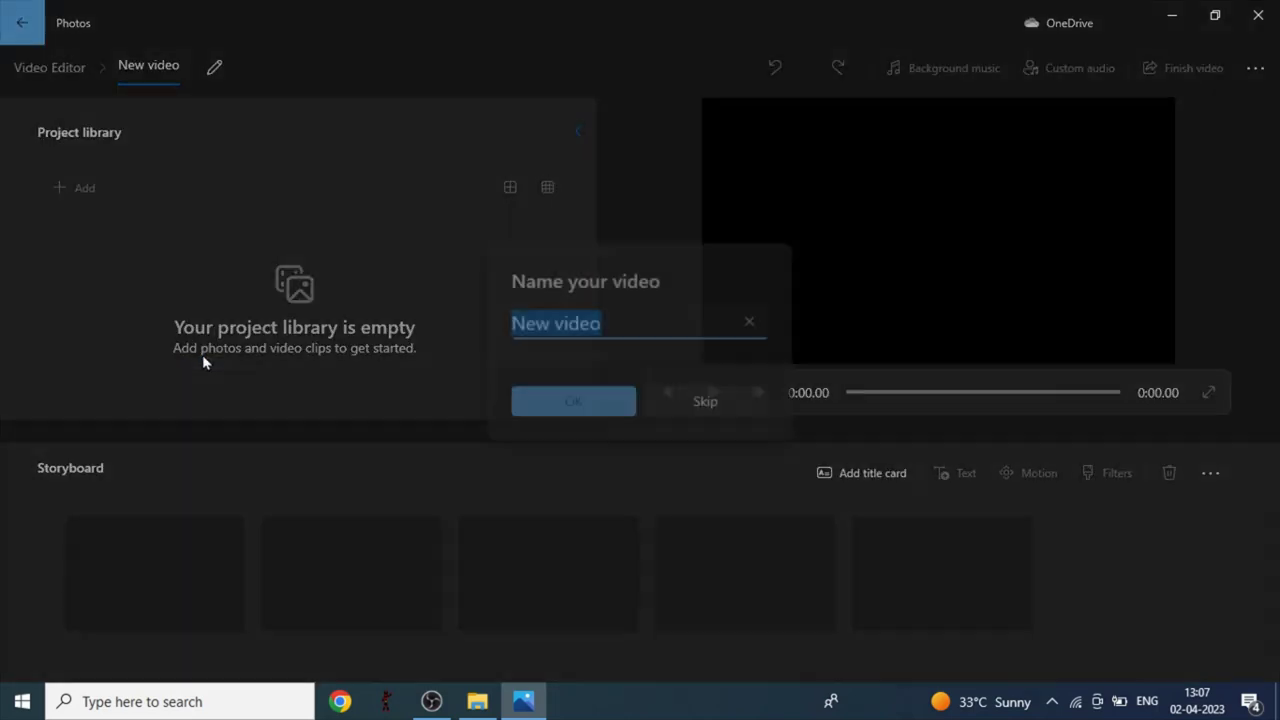
pyautogui.press('BackSpace')
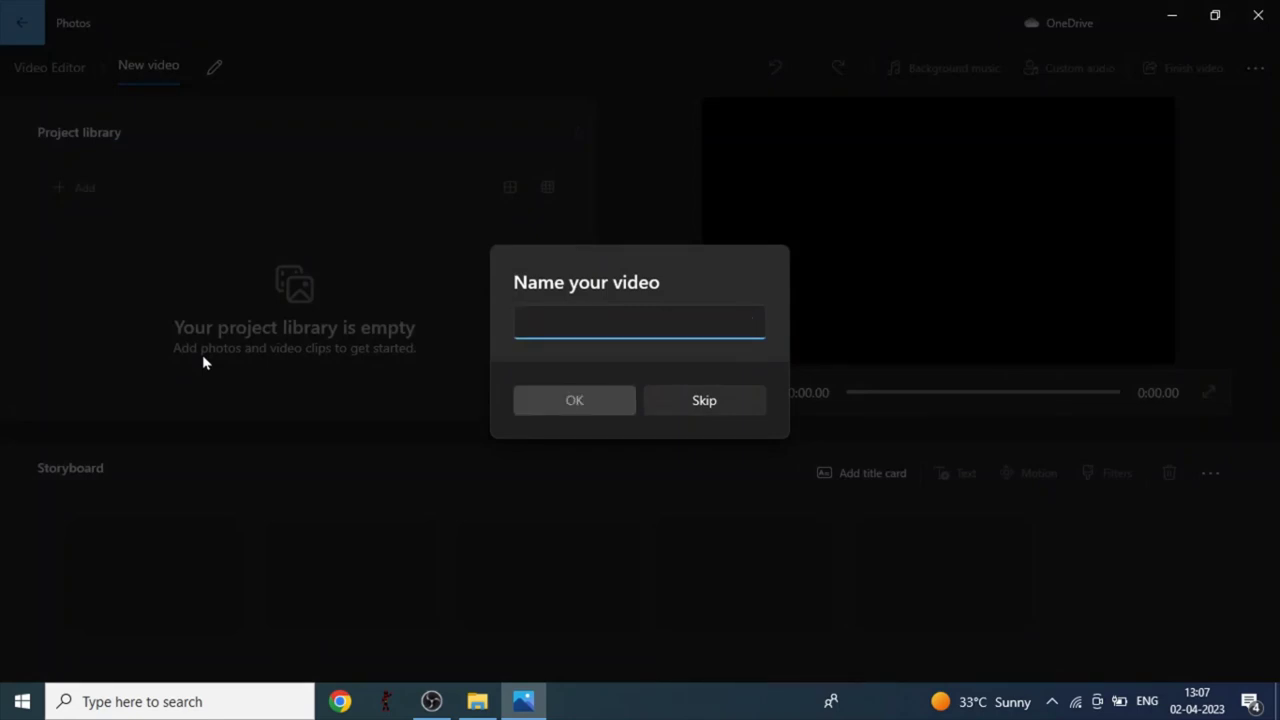
pyautogui.write('sam')
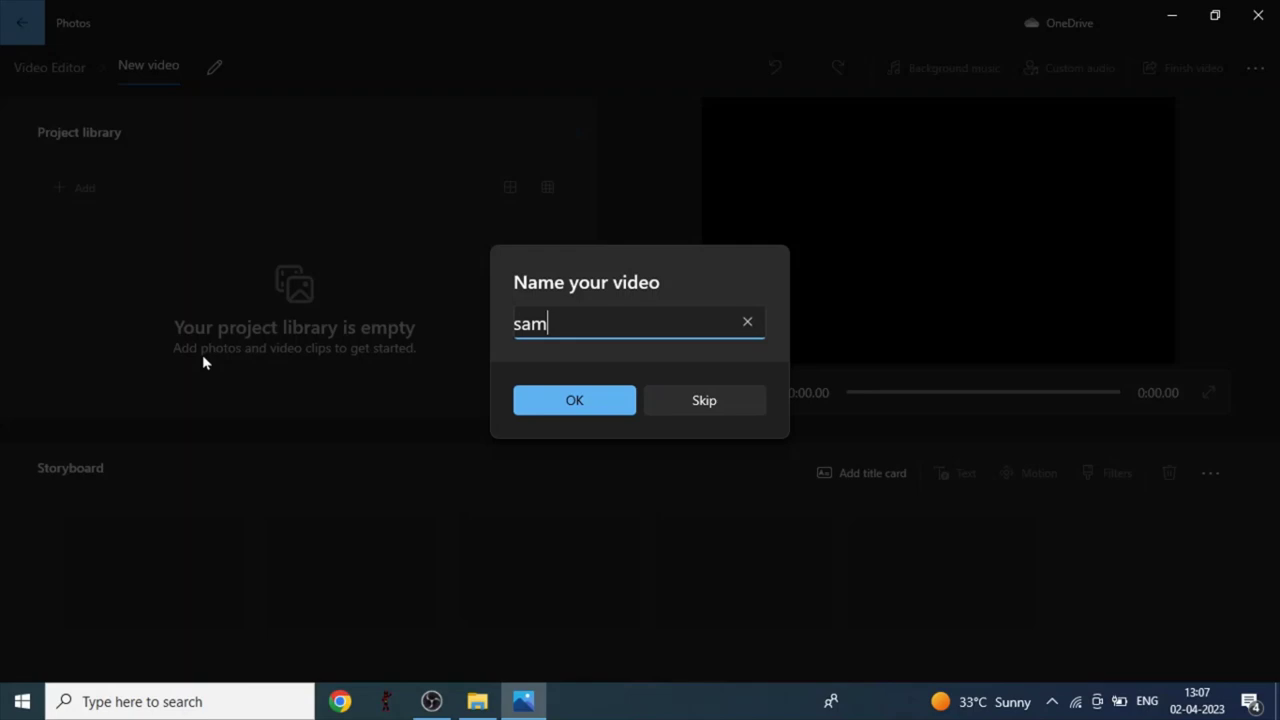
pyautogui.write('ple video')
pyautogui.press('Return')
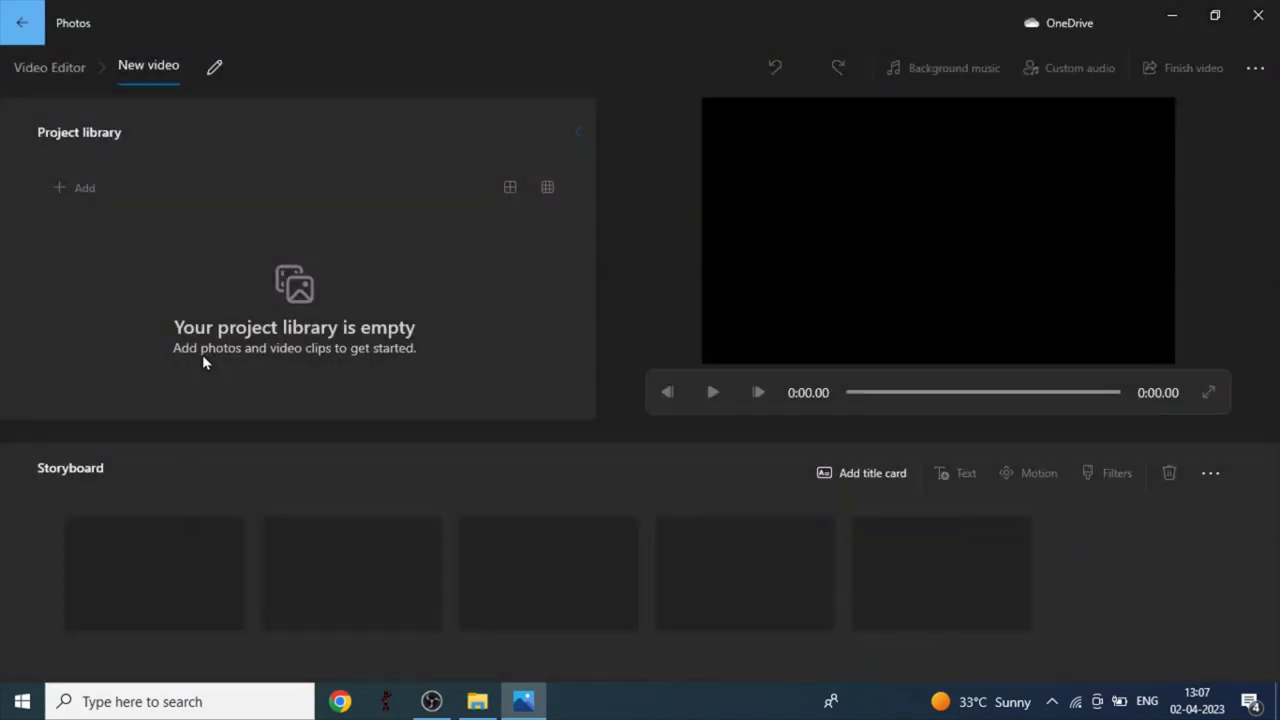
# Step: Import Water++.mp4 from the 'animation with effects' folder on this PC into the project library
pyautogui.click(77, 188)
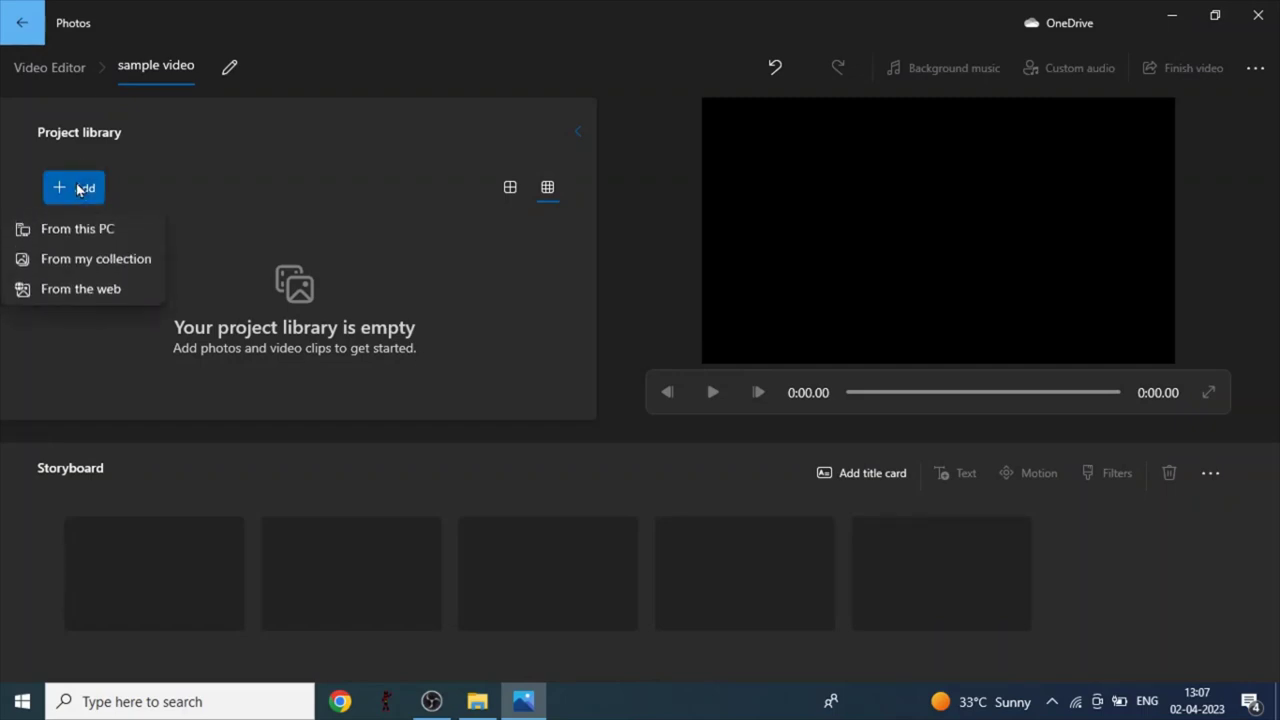
pyautogui.click(95, 244)
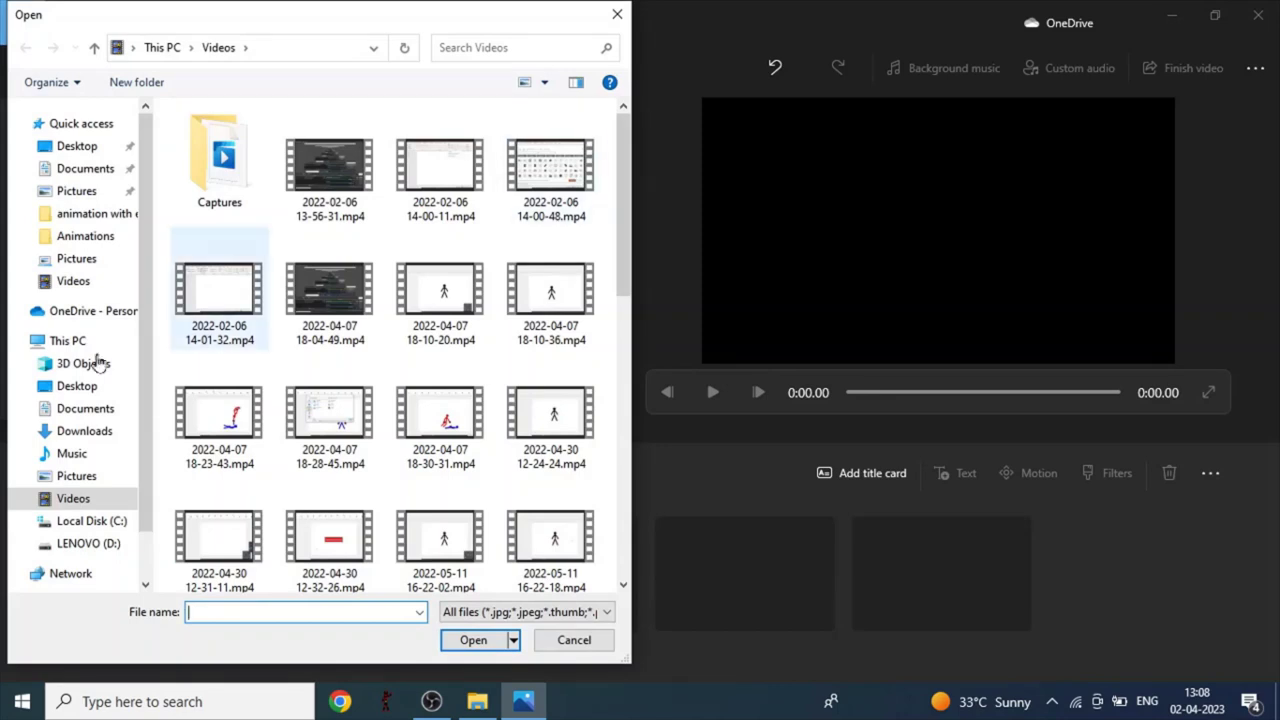
pyautogui.click(120, 225)
pyautogui.scroll(-6, 600, 526)
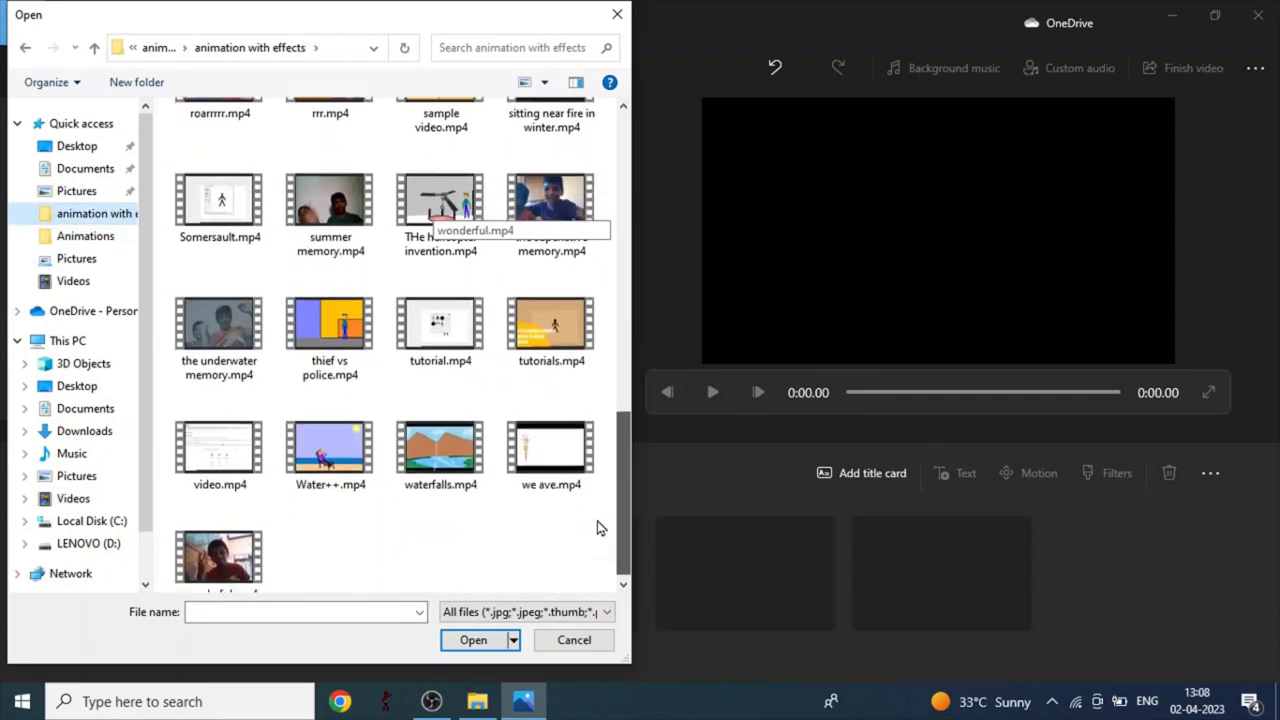
pyautogui.click(360, 435)
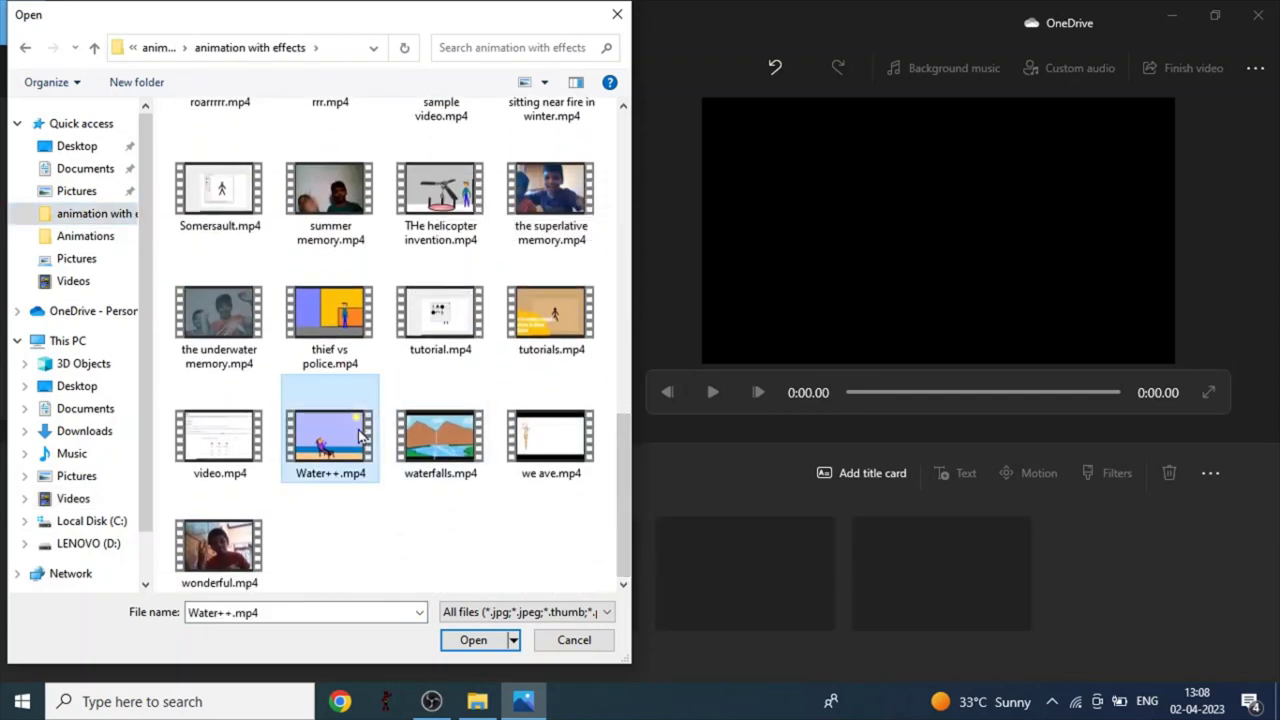
pyautogui.click(476, 640)
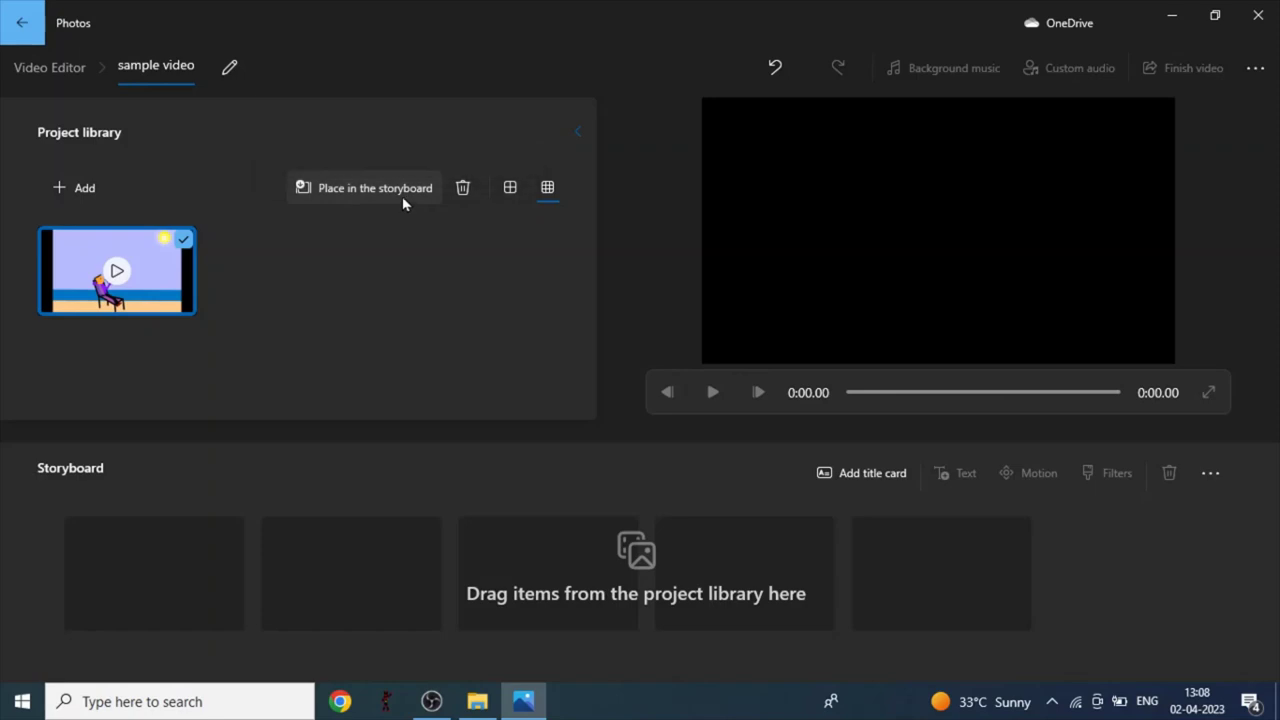
# Step: Place Water++.mp4 on the storyboard and set 'A magical season' as the background music
pyautogui.click(402, 194)
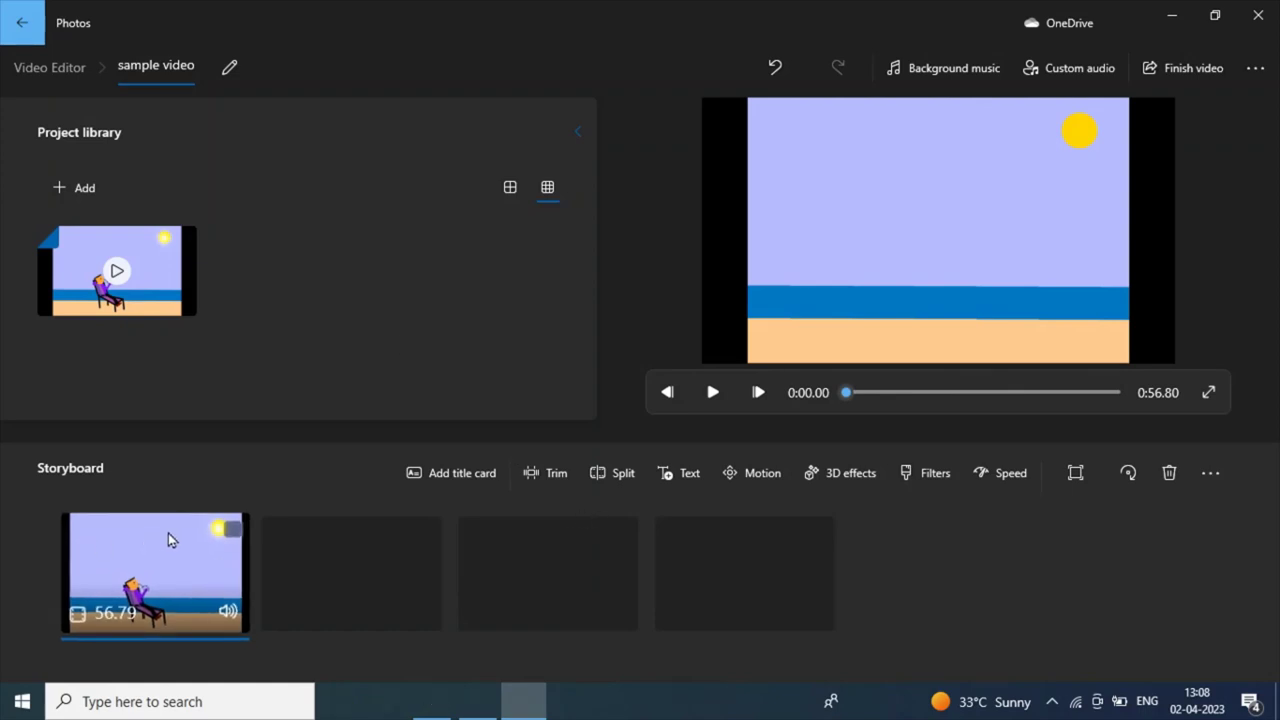
pyautogui.click(229, 532)
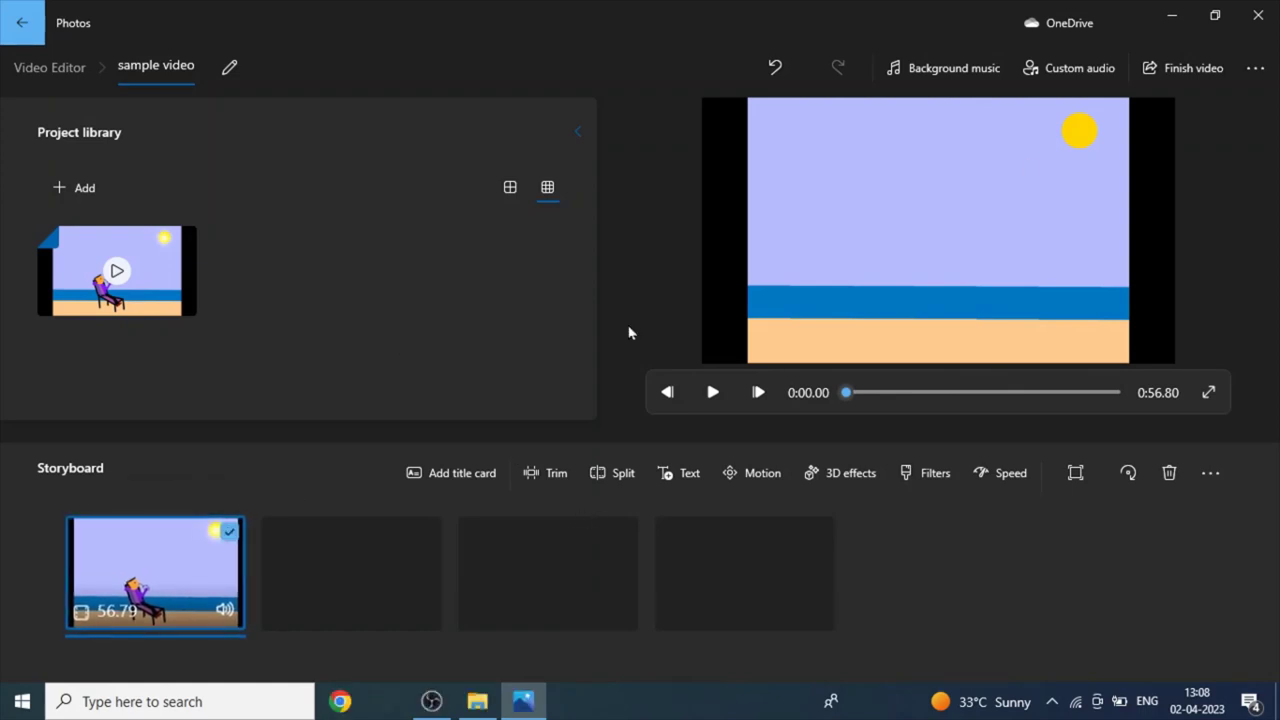
pyautogui.click(986, 84)
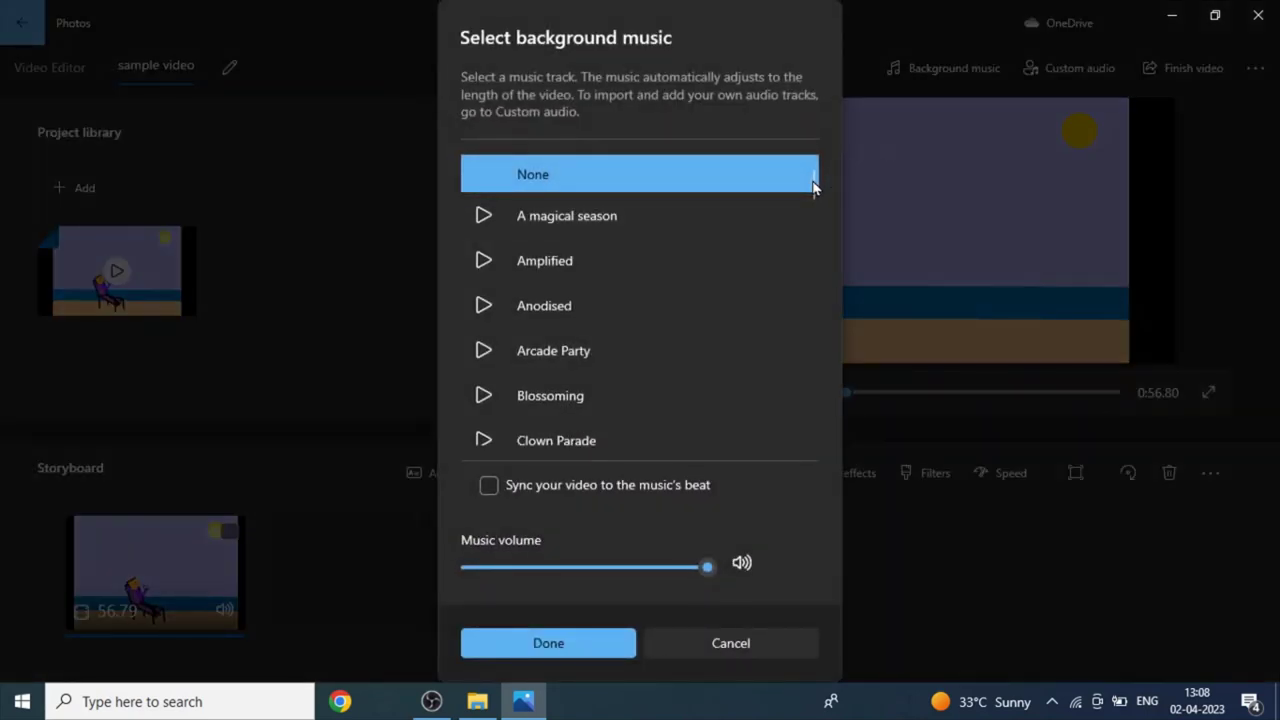
pyautogui.click(704, 206)
pyautogui.click(579, 640)
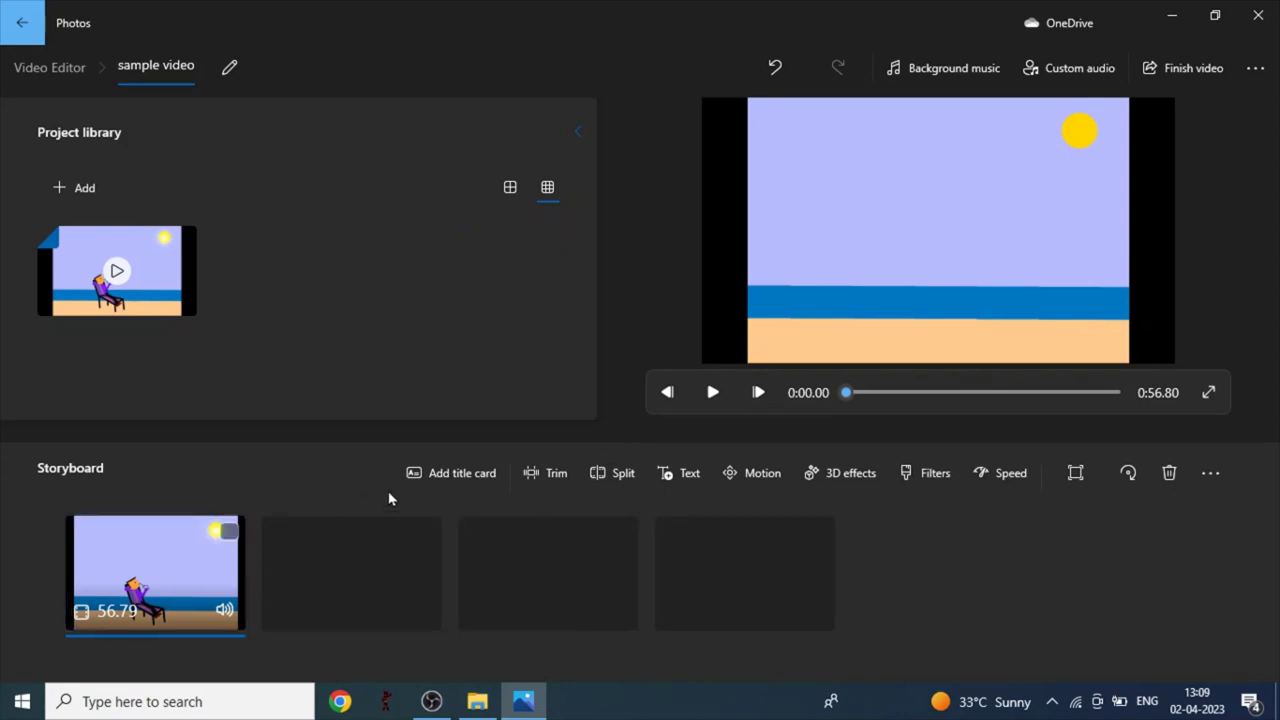
# Step: Play the beach clip preview briefly, then pick None as the background music
pyautogui.click(713, 393)
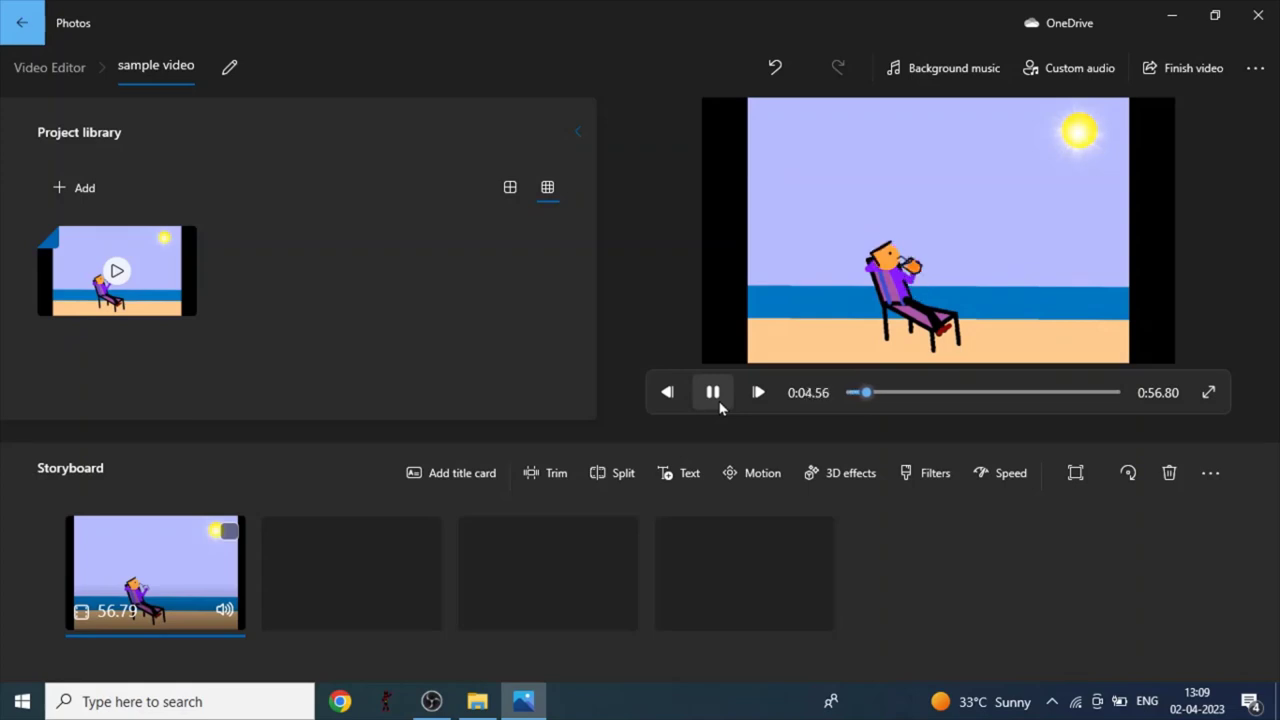
pyautogui.click(720, 405)
pyautogui.moveTo(870, 394); pyautogui.dragTo(842, 402)
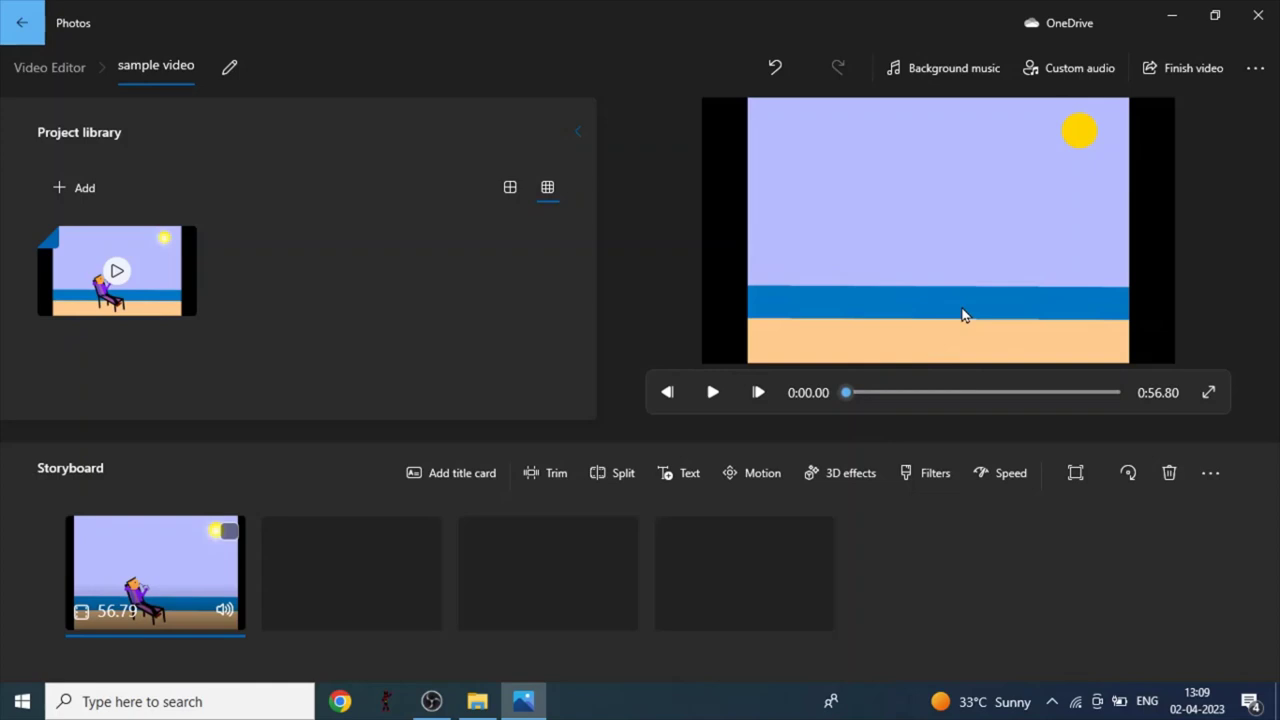
pyautogui.click(968, 82)
pyautogui.click(629, 172)
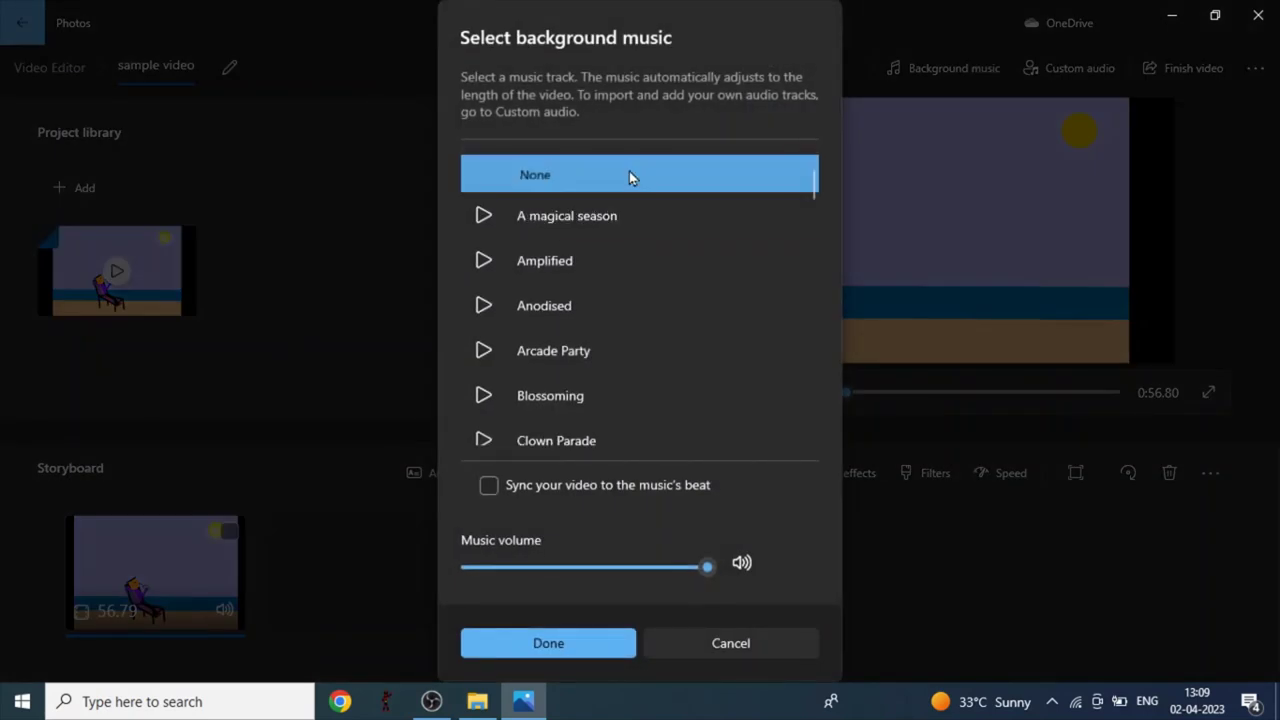
# Step: Confirm None as the background music for the sample video
pyautogui.click(563, 643)
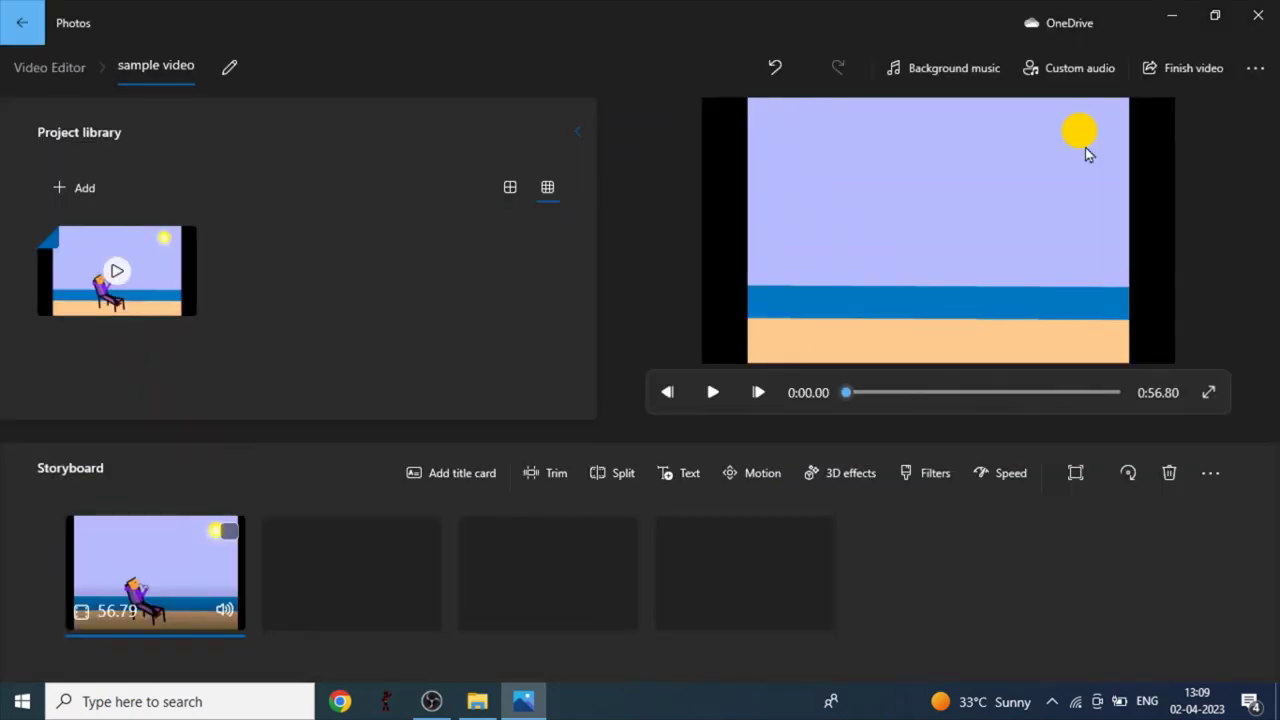
pyautogui.click(1255, 72)
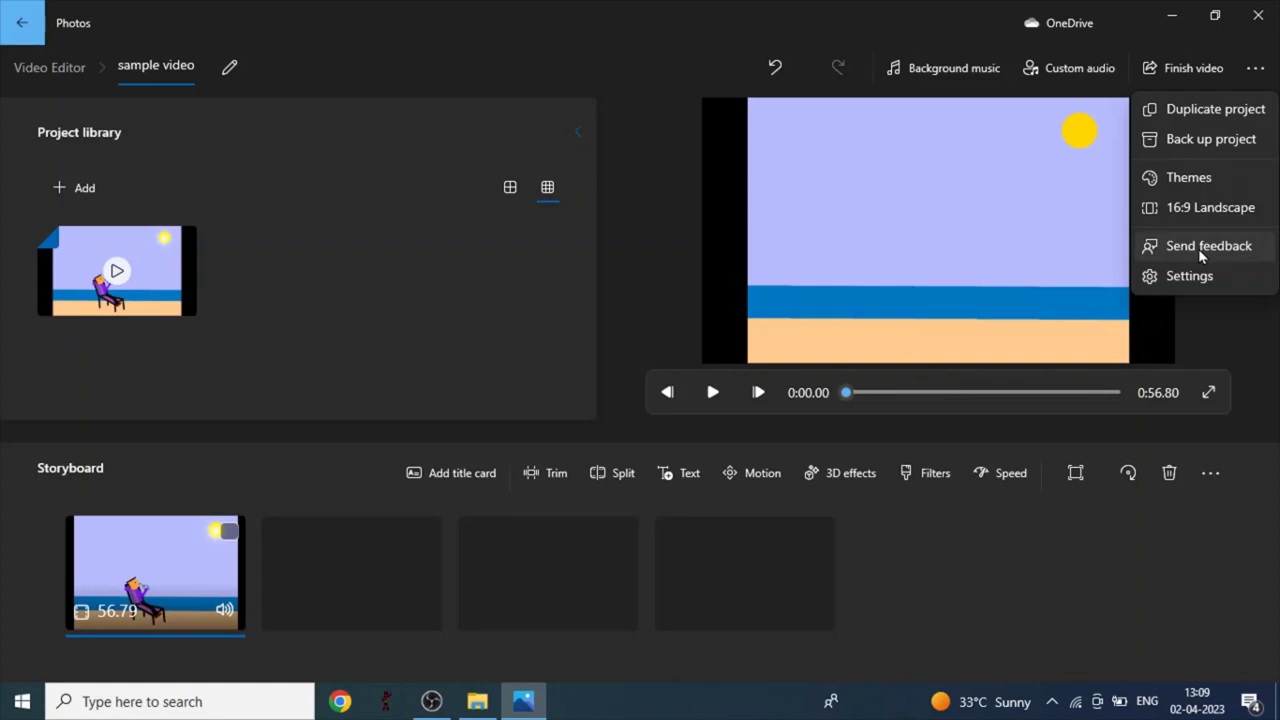
pyautogui.click(1199, 179)
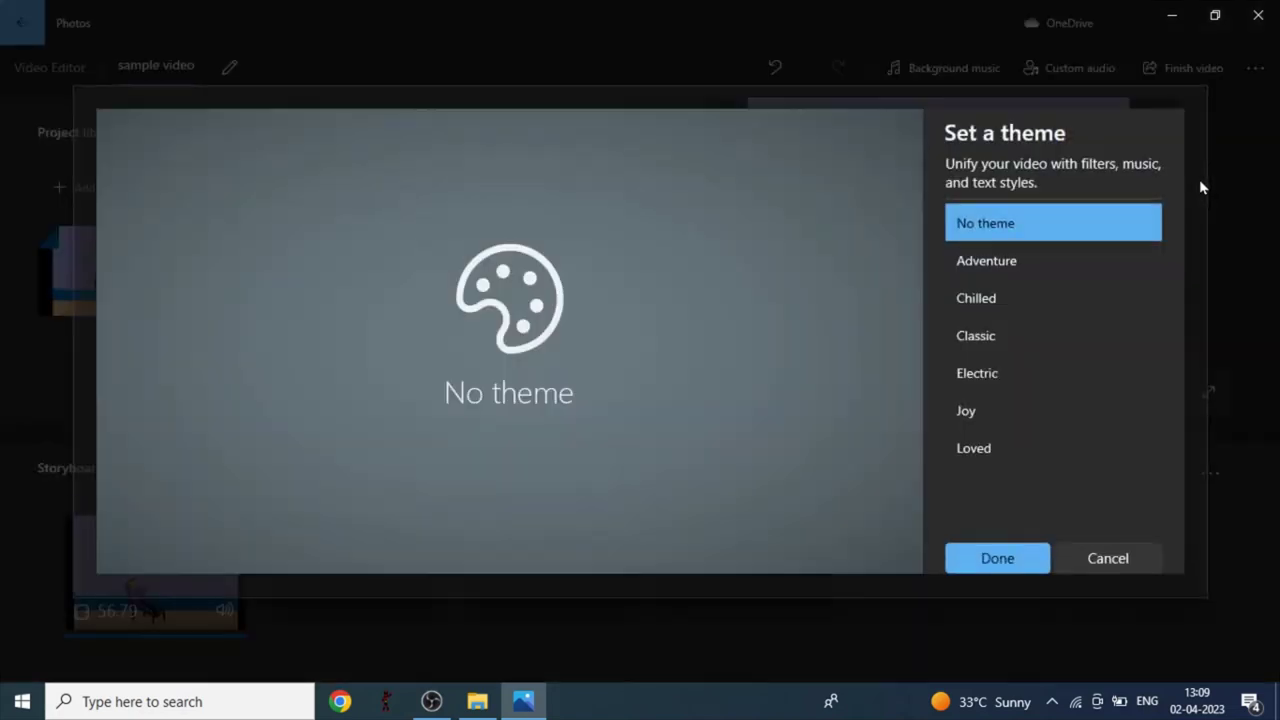
# Step: Preview the Adventure, Chilled, Classic, Electric, Joy and Loved themes, then apply Adventure
pyautogui.click(1022, 262)
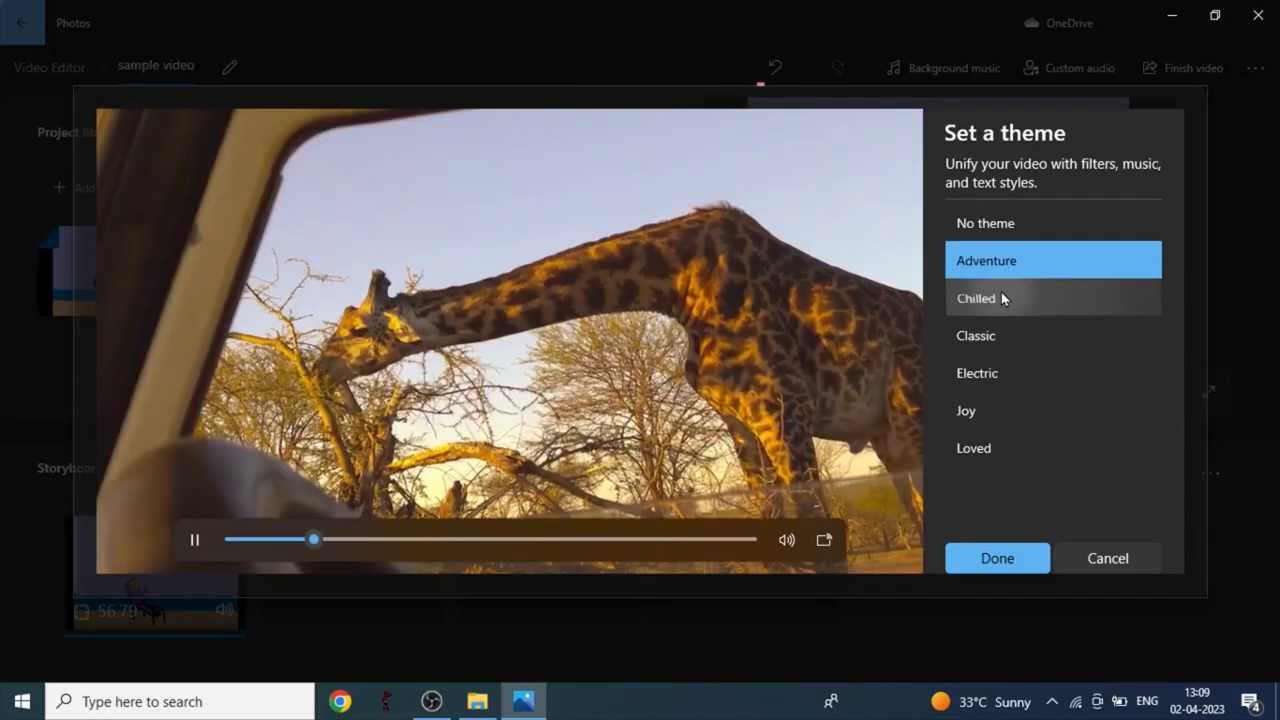
pyautogui.click(1001, 297)
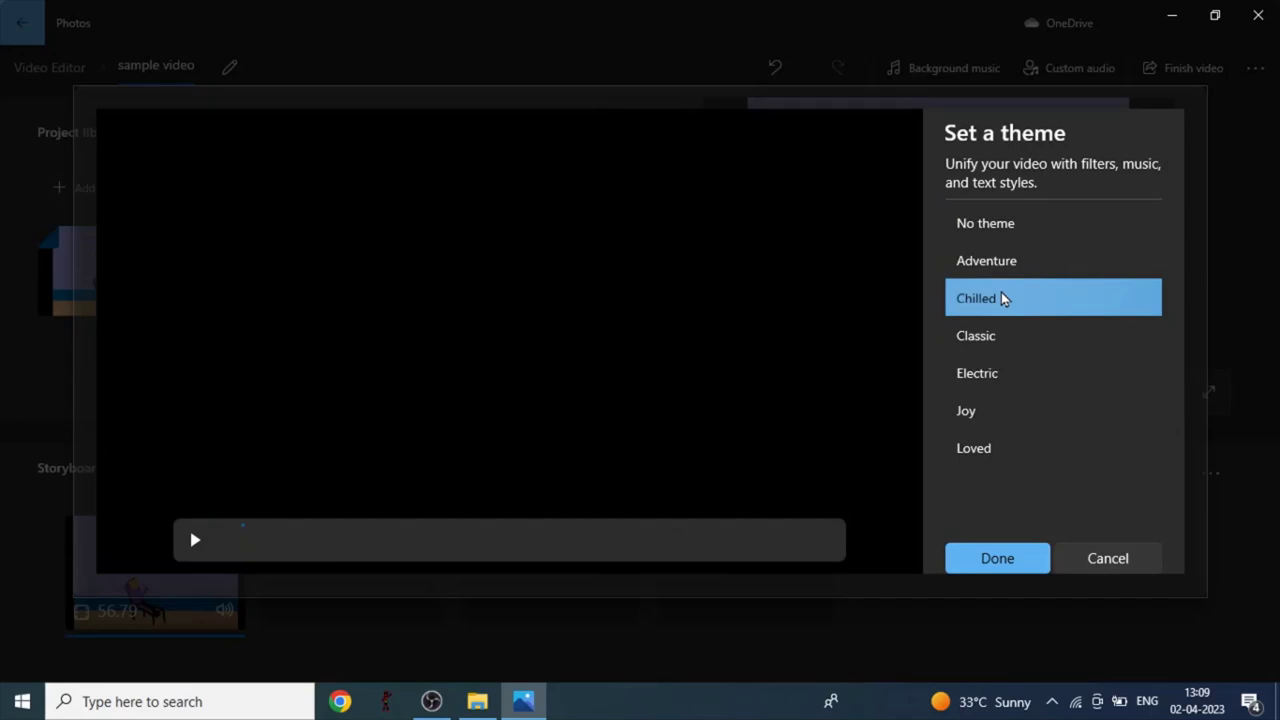
pyautogui.click(1008, 338)
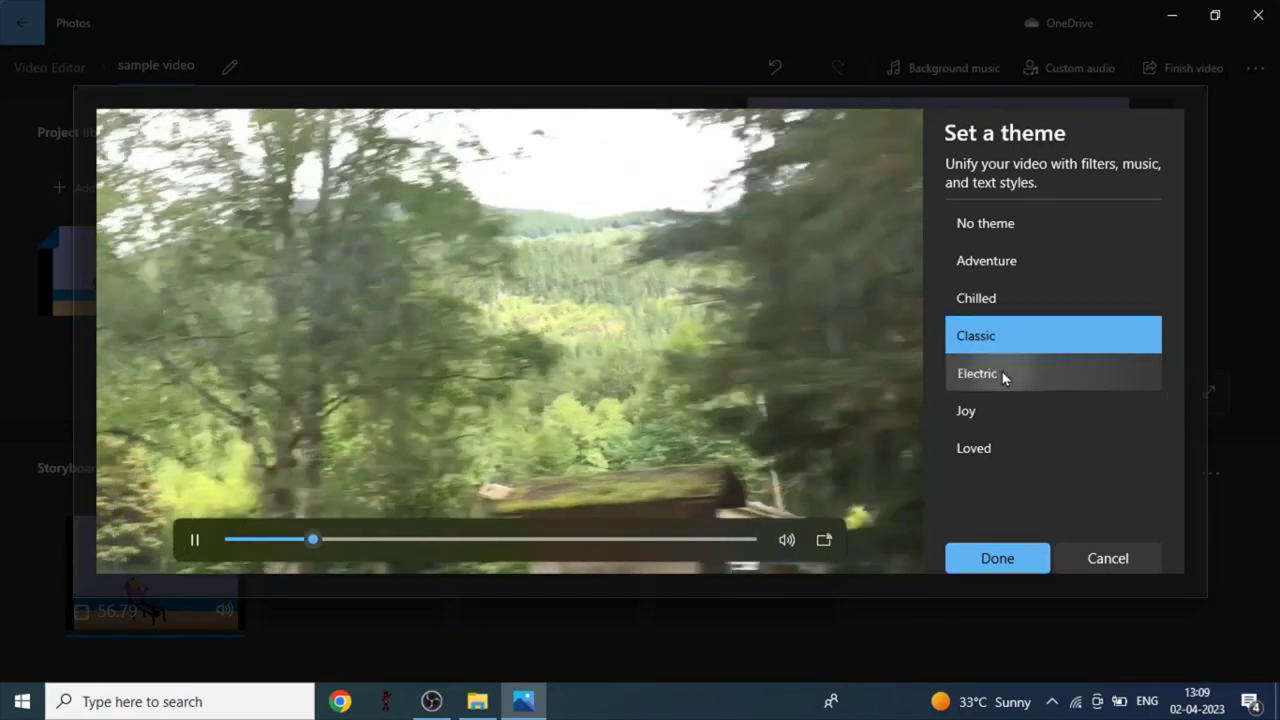
pyautogui.click(1003, 380)
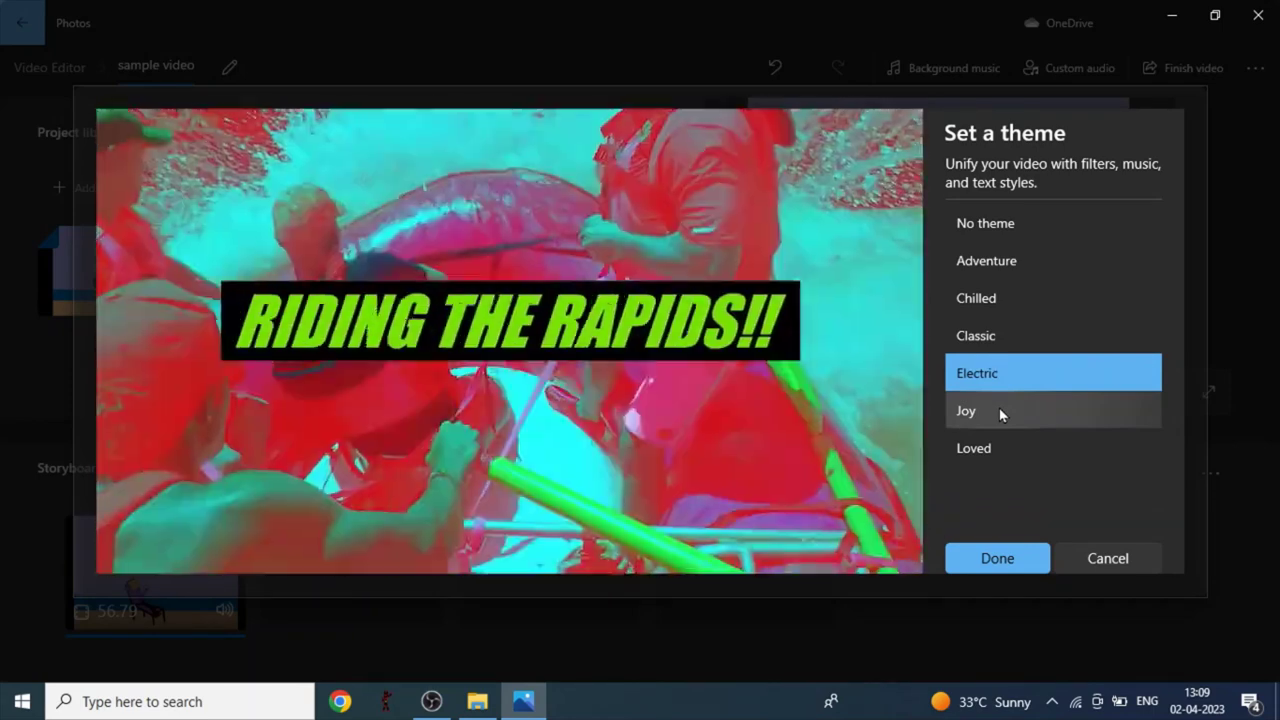
pyautogui.click(999, 408)
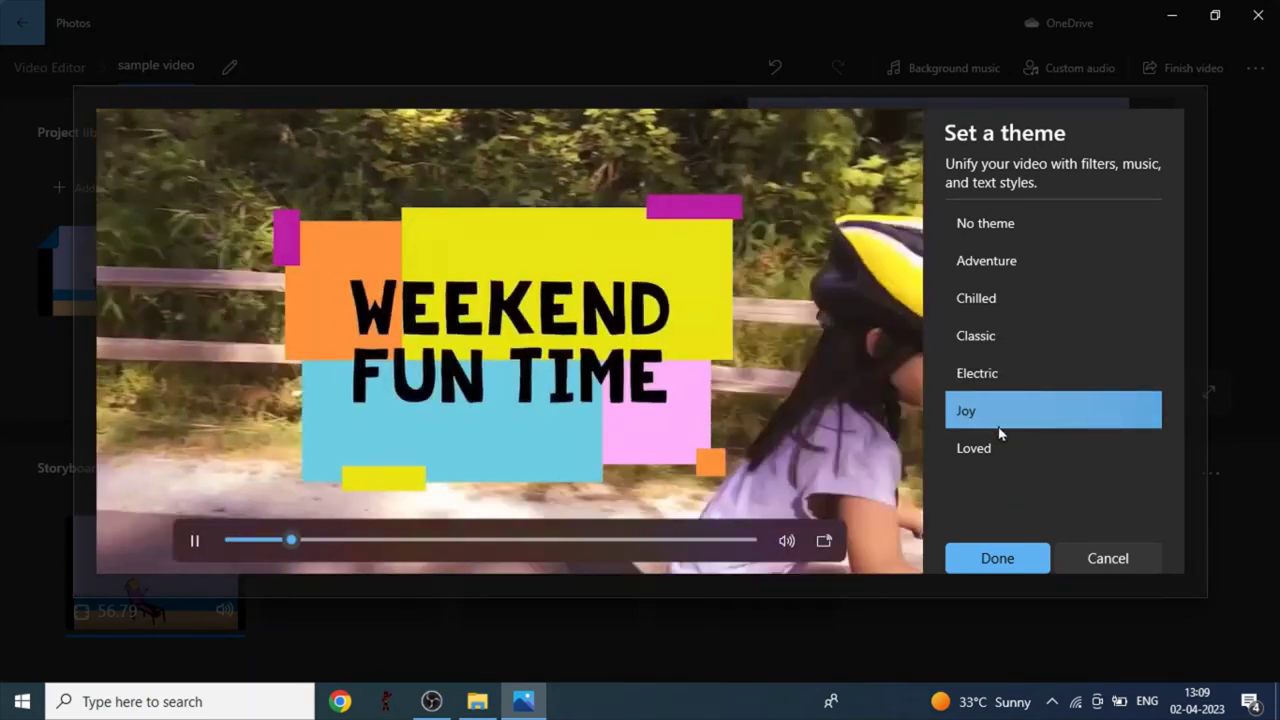
pyautogui.click(996, 436)
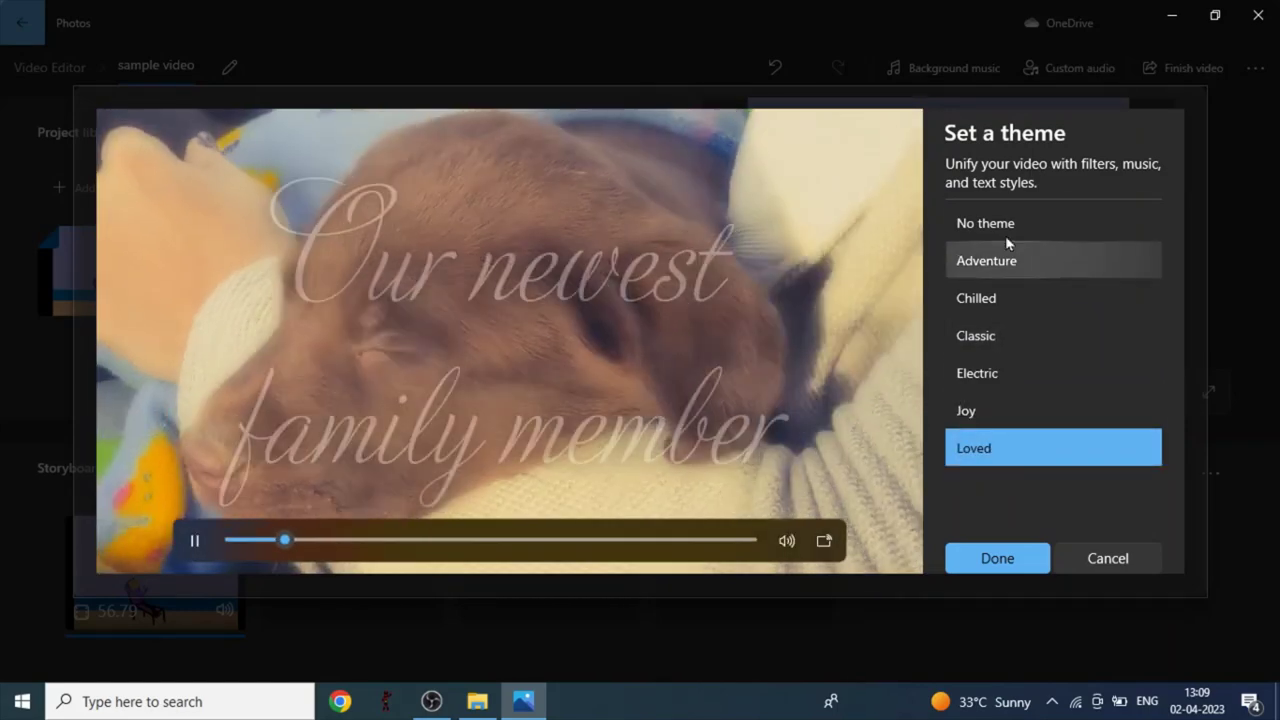
pyautogui.click(1008, 256)
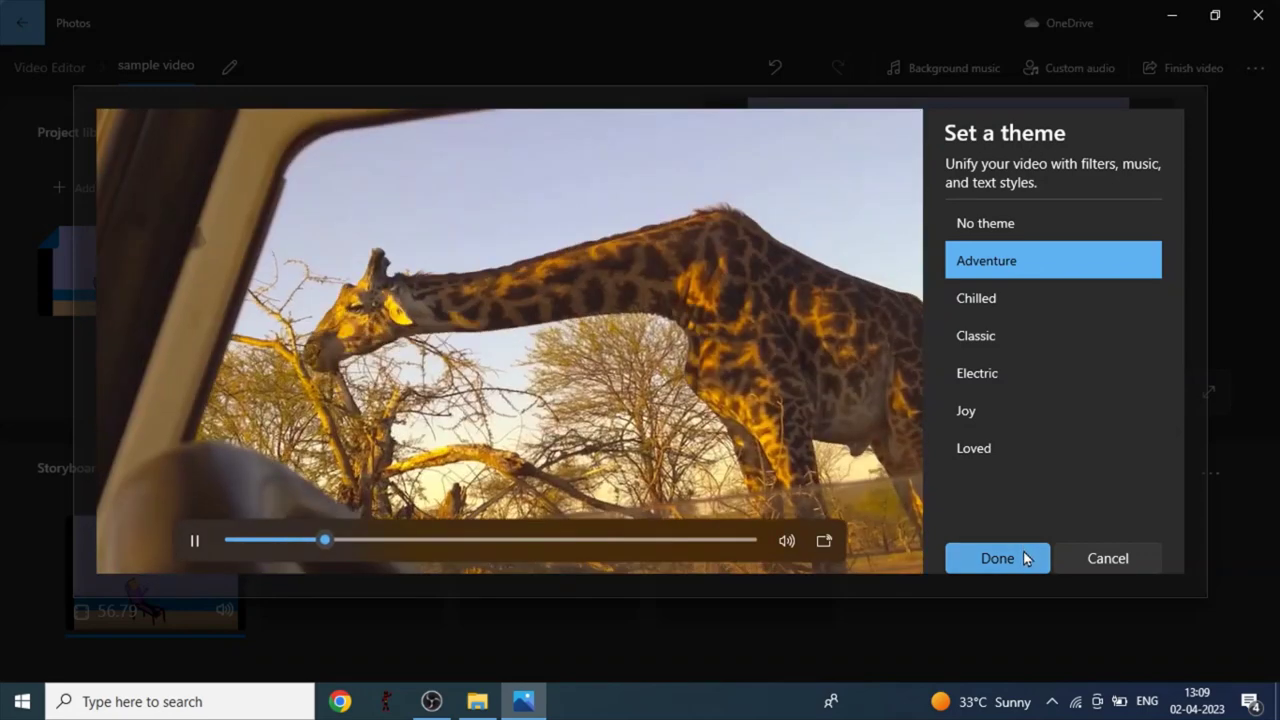
pyautogui.click(1000, 558)
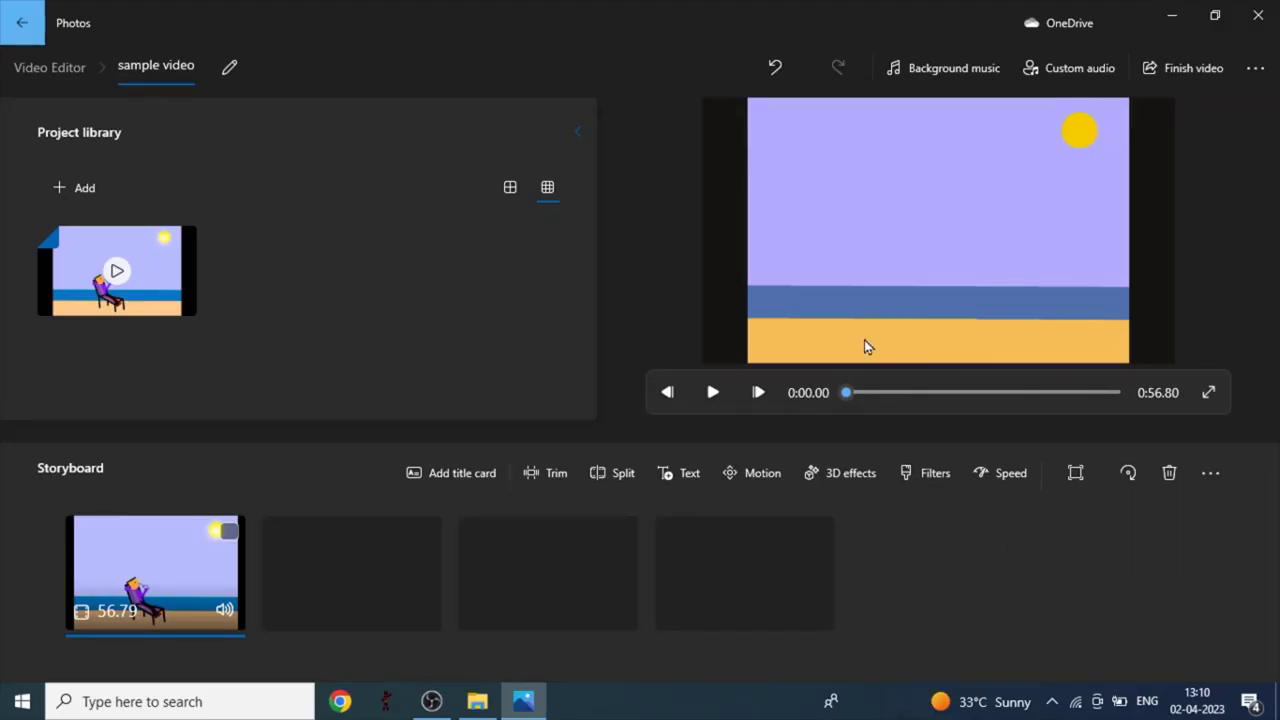
pyautogui.click(712, 393)
# Step: Export the video at High 1080p and rename the output file to 'beach adventure'
pyautogui.click(1205, 72)
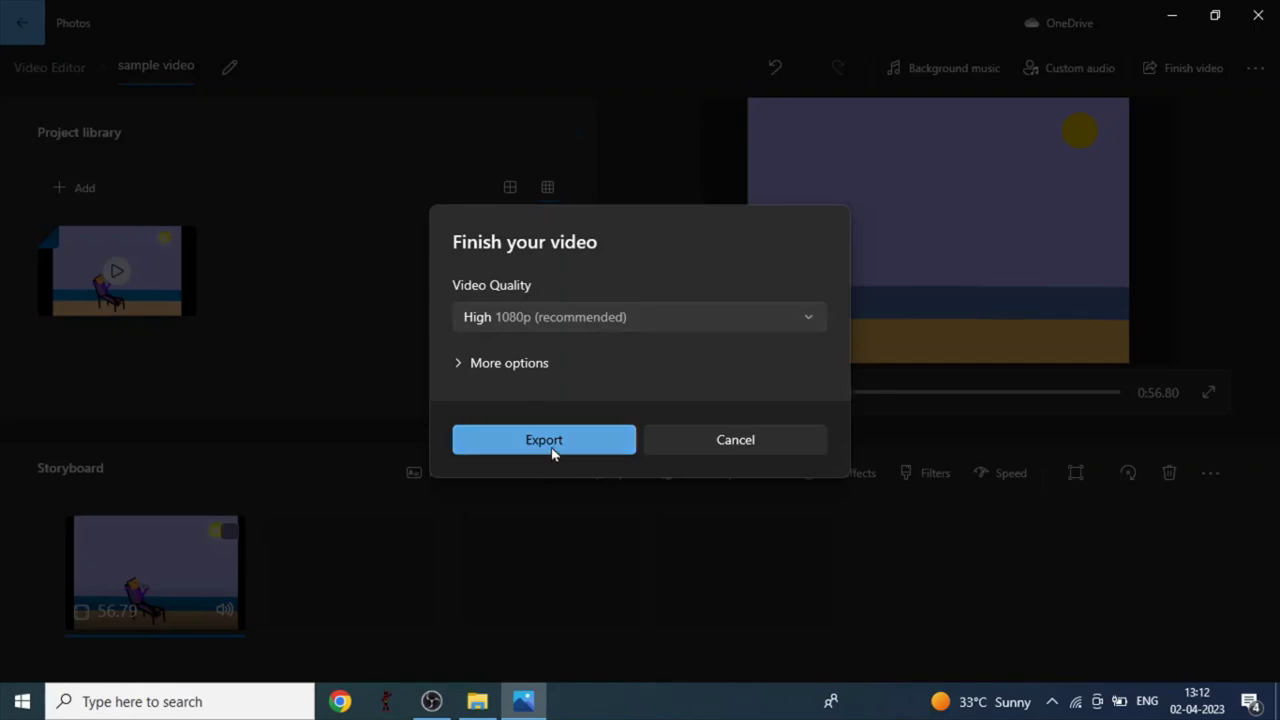
pyautogui.click(551, 449)
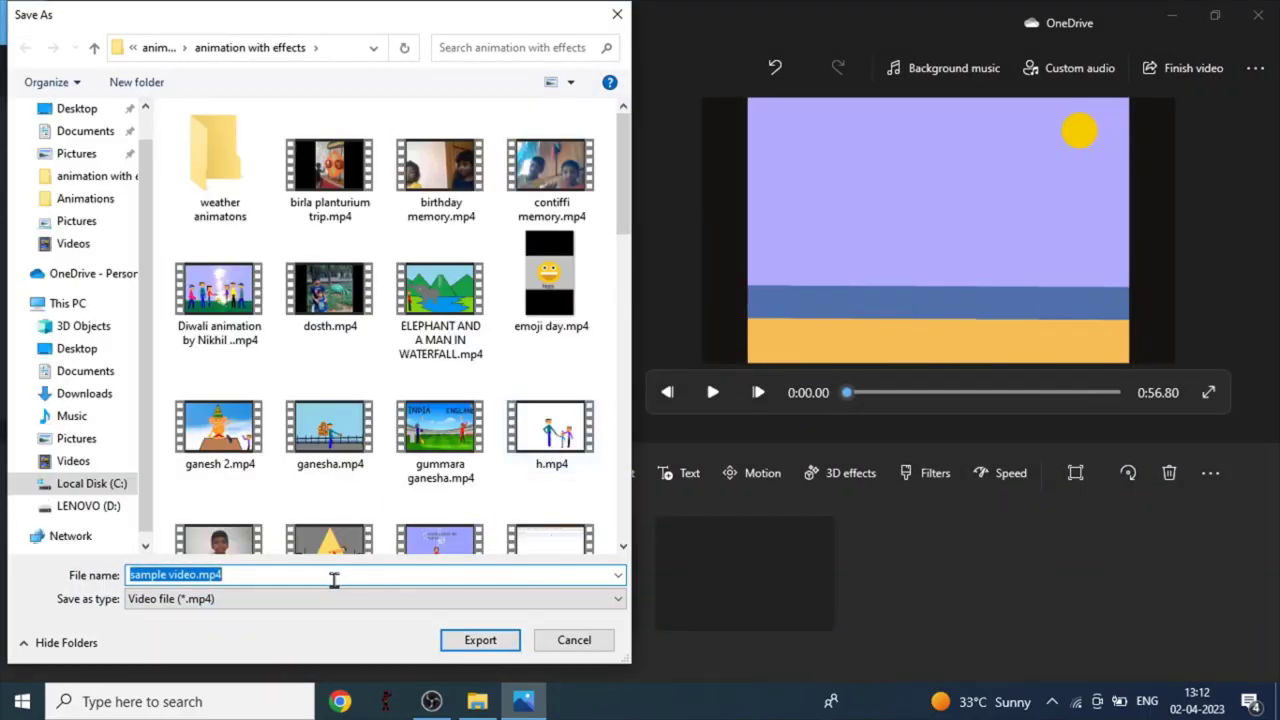
pyautogui.click(278, 576)
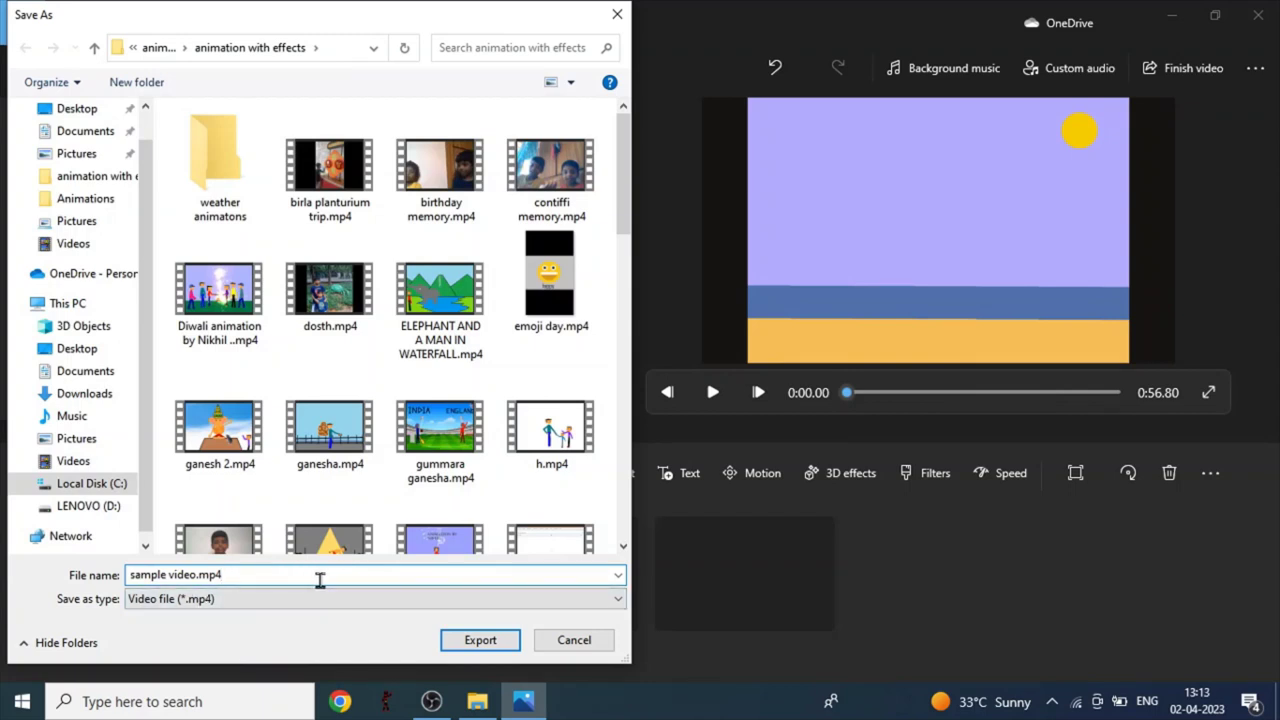
pyautogui.press('Left')
pyautogui.press('Left')
pyautogui.press('Left')
pyautogui.press('Left')
pyautogui.press('BackSpace')
pyautogui.press('BackSpace')
pyautogui.press('BackSpace')
pyautogui.press('BackSpace')
pyautogui.press('BackSpace')
pyautogui.press('BackSpace')
pyautogui.press('BackSpace')
pyautogui.press('BackSpace')
pyautogui.press('BackSpace')
pyautogui.press('BackSpace')
pyautogui.press('BackSpace')
pyautogui.press('BackSpace')
pyautogui.write('beach adventure')
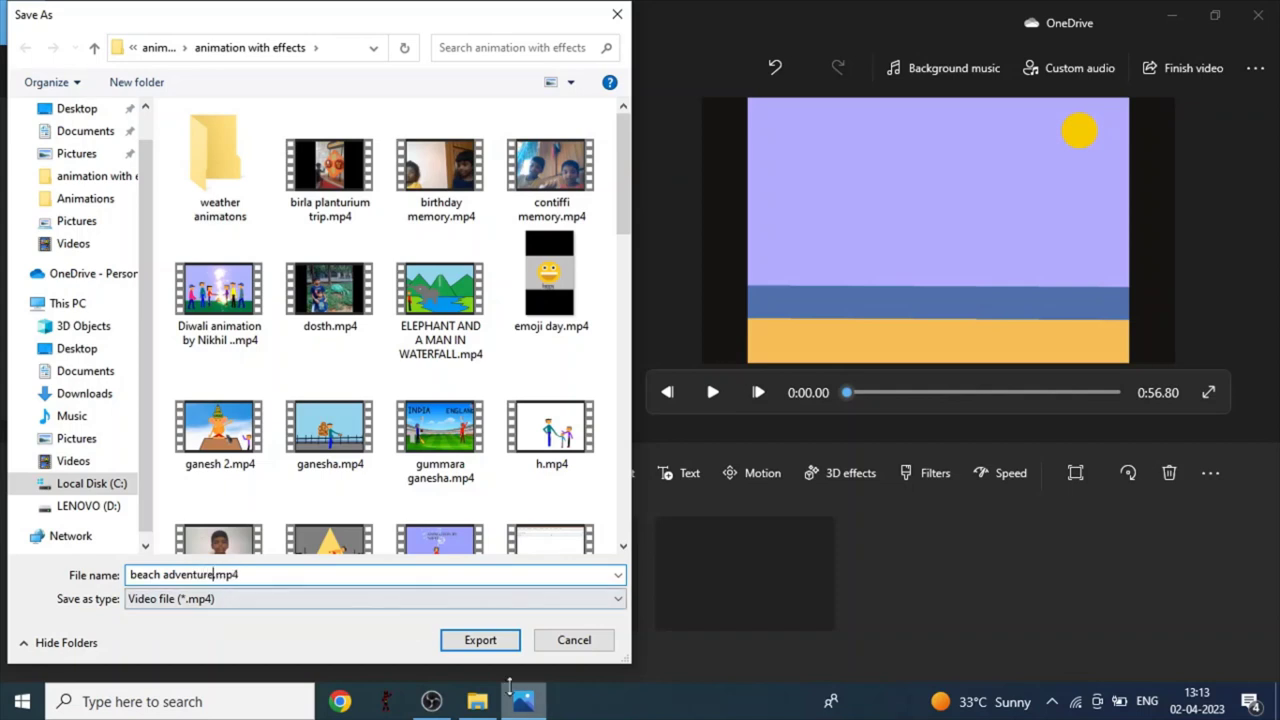
# Step: Save the export as beach adventure.mp4 in the animation with effects folder
pyautogui.click(480, 641)
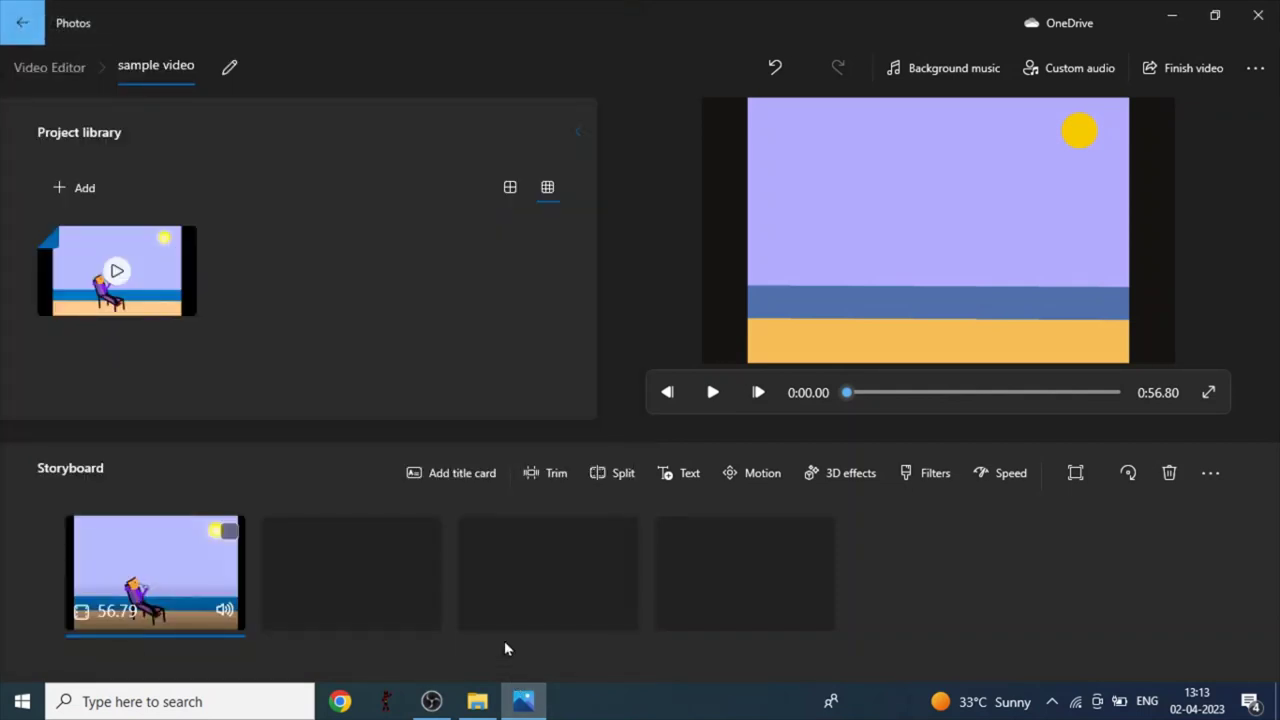